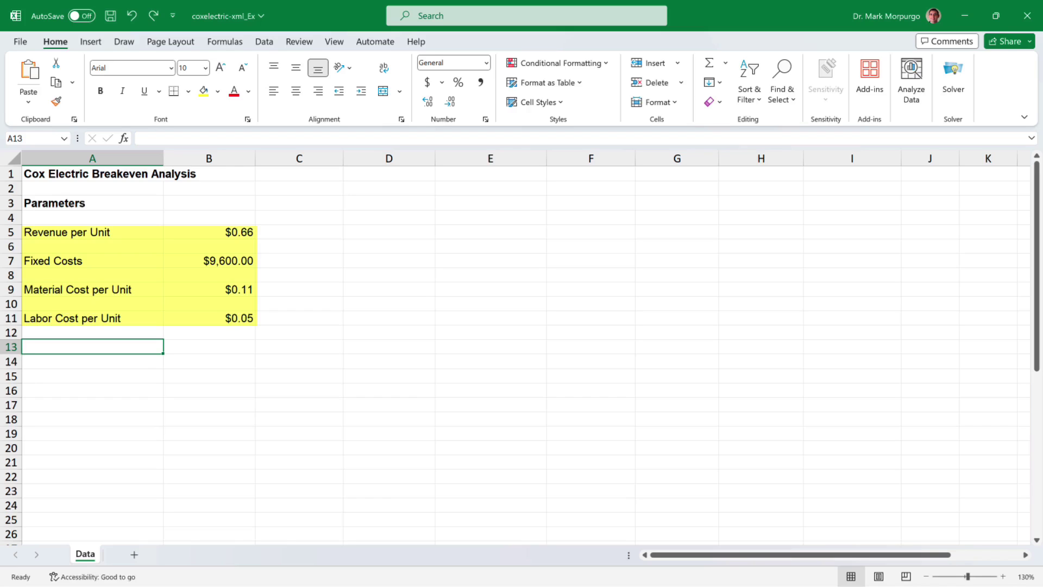
Step: Fill the range E1:H15 beside the parameters with light green
left_click_drag(490, 173, 761, 376)
left_click(217, 91)
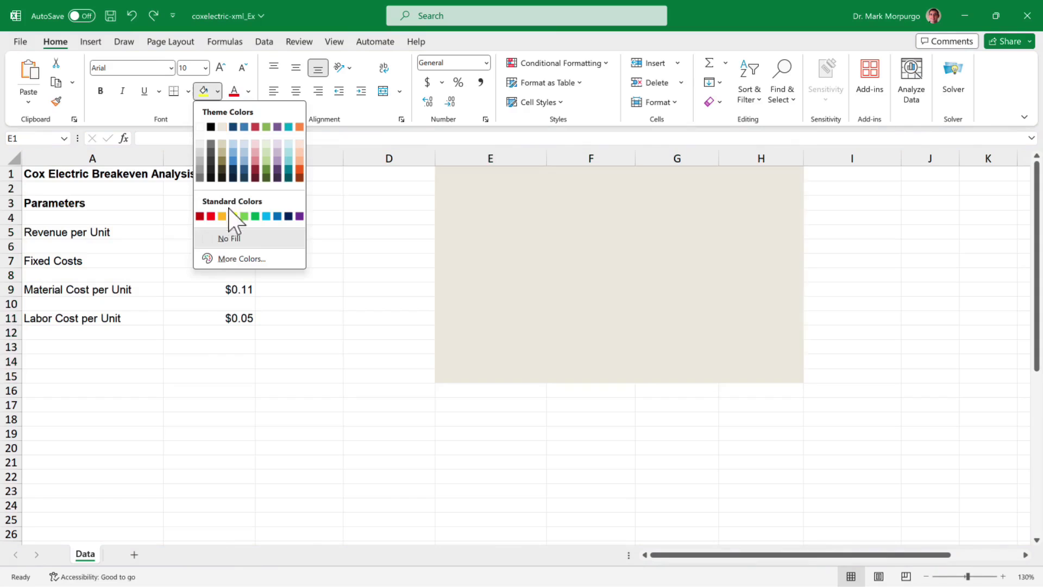
left_click(244, 216)
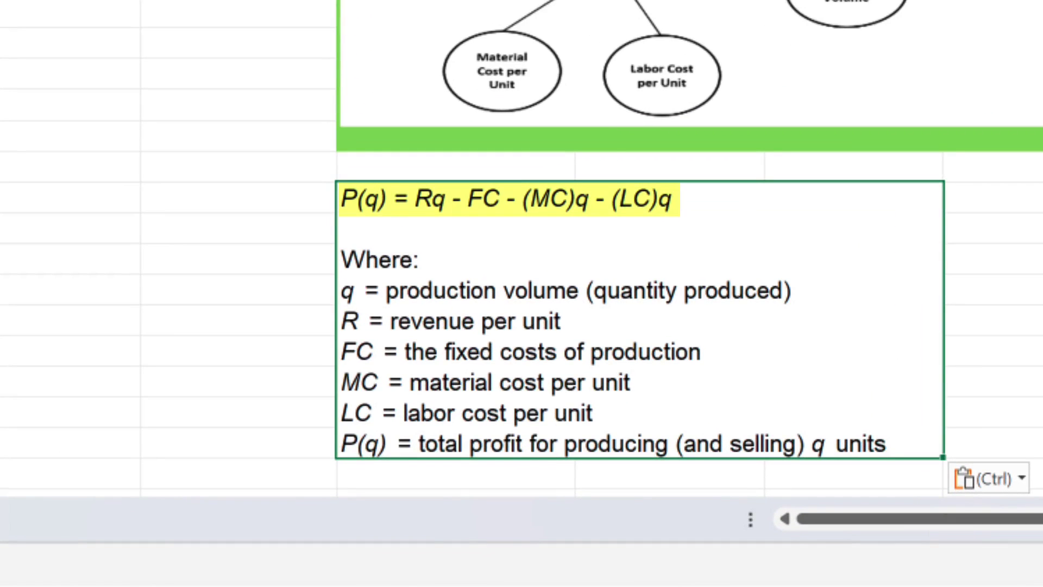
key("Escape")
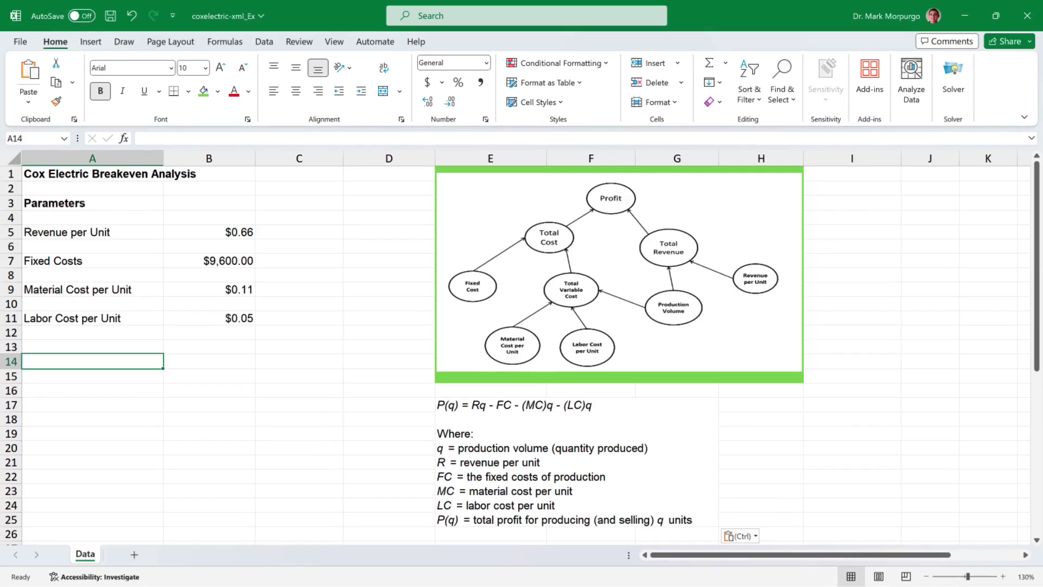
Step: Enter the Model heading with Production Volume and Total Revenue labels below it
type("Model")
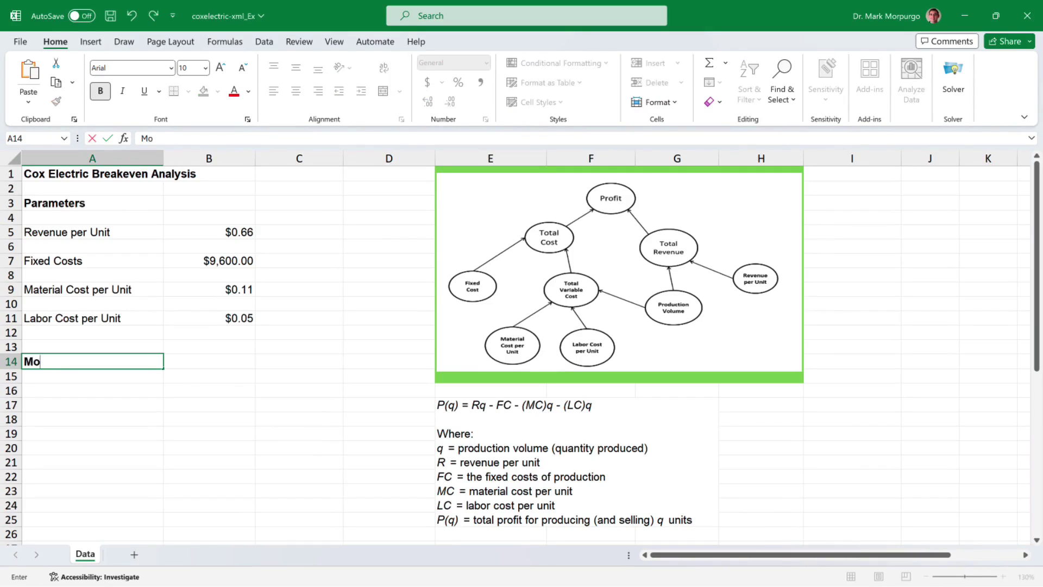
key("Return")
key("Return")
type("Production")
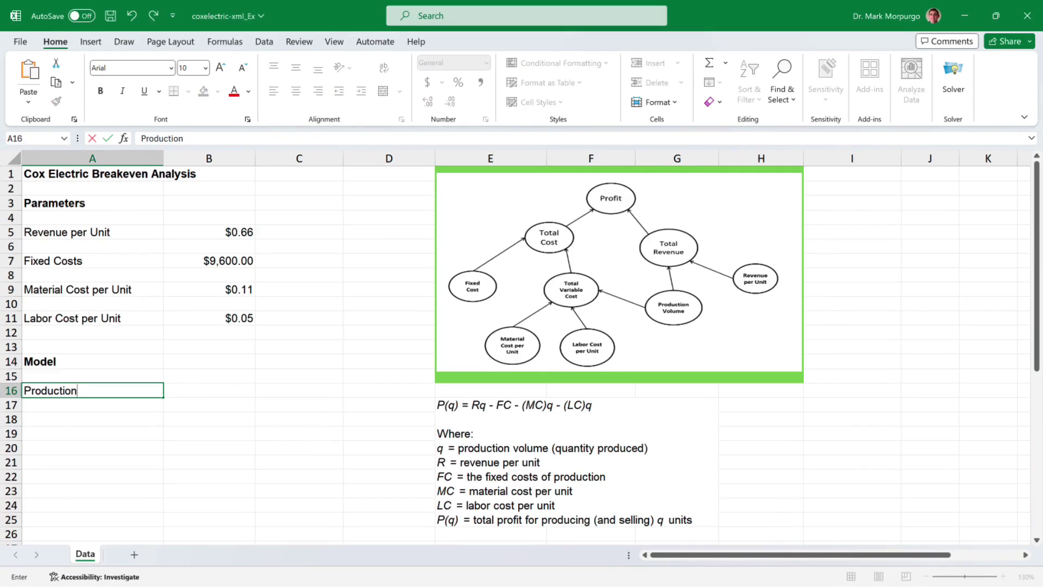
type(" Volume")
key("Return")
key("Return")
type("T")
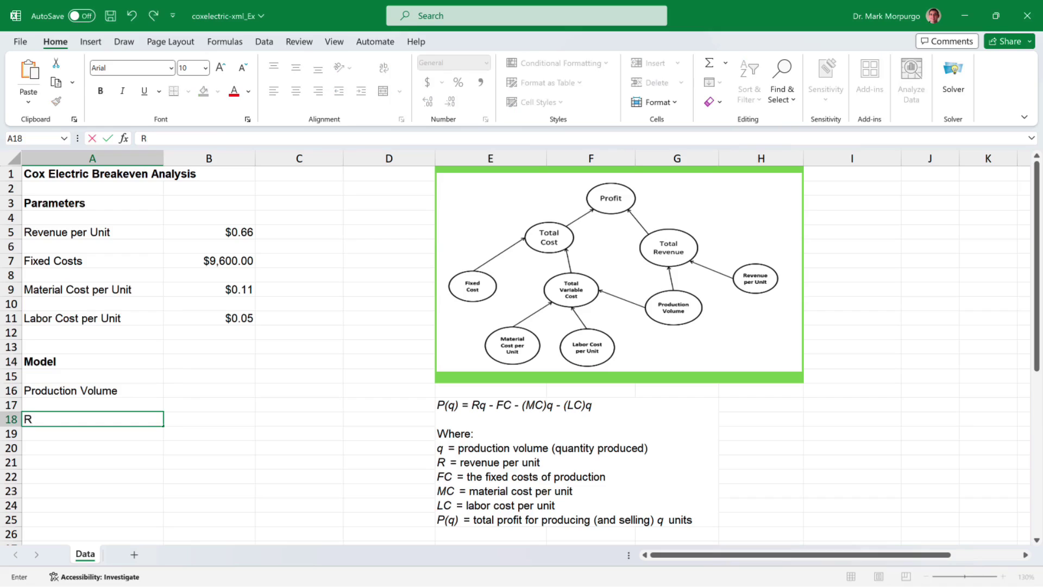
type("otal Revenue")
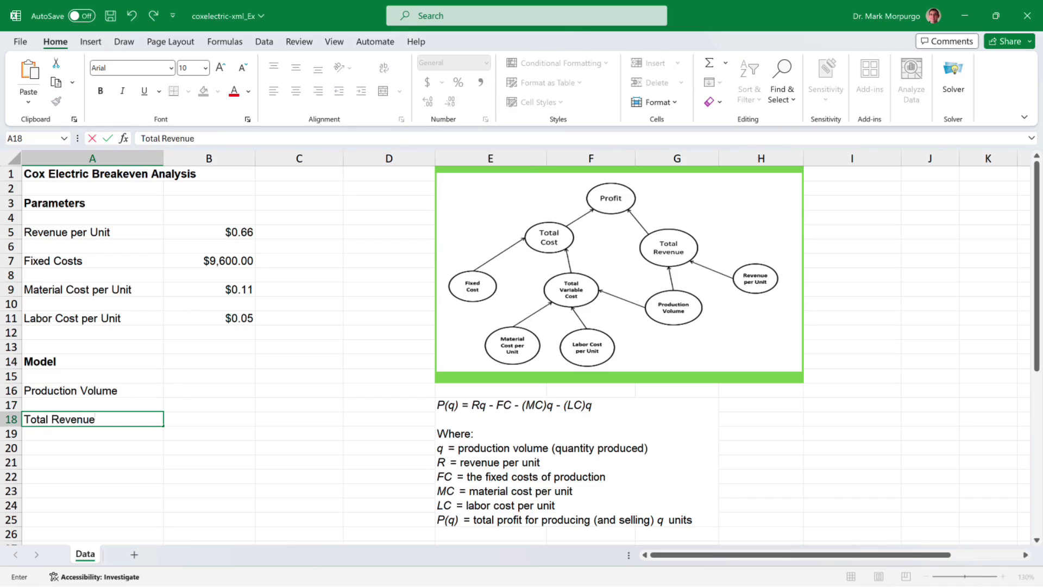
key("Return")
Step: Add the Material Cost, Labour Cost, Fixed Cost, Total Cost and Profit labels
key("Return")
type("Material Cost")
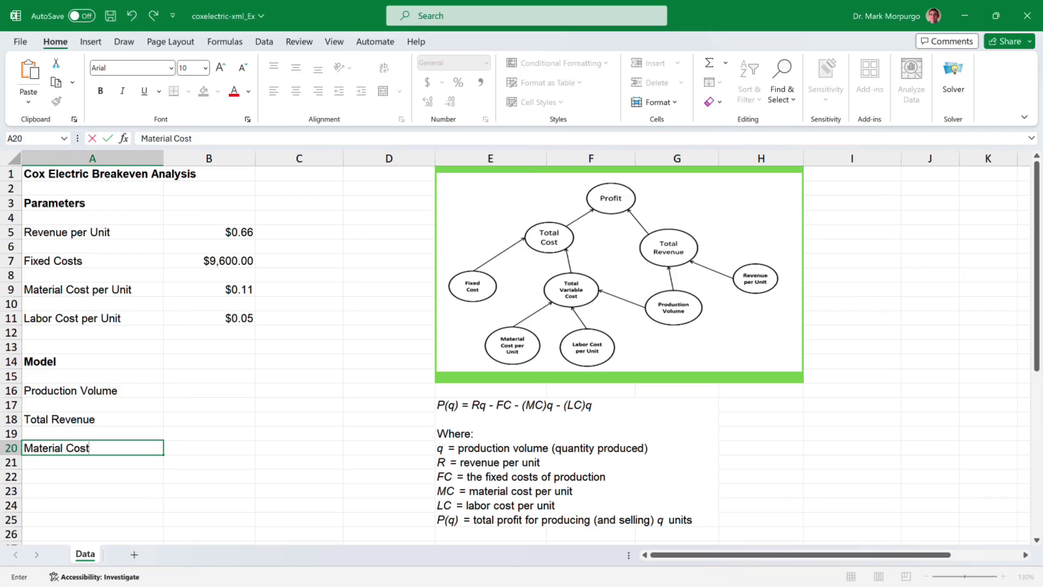
key("Return")
type("Labour Cost")
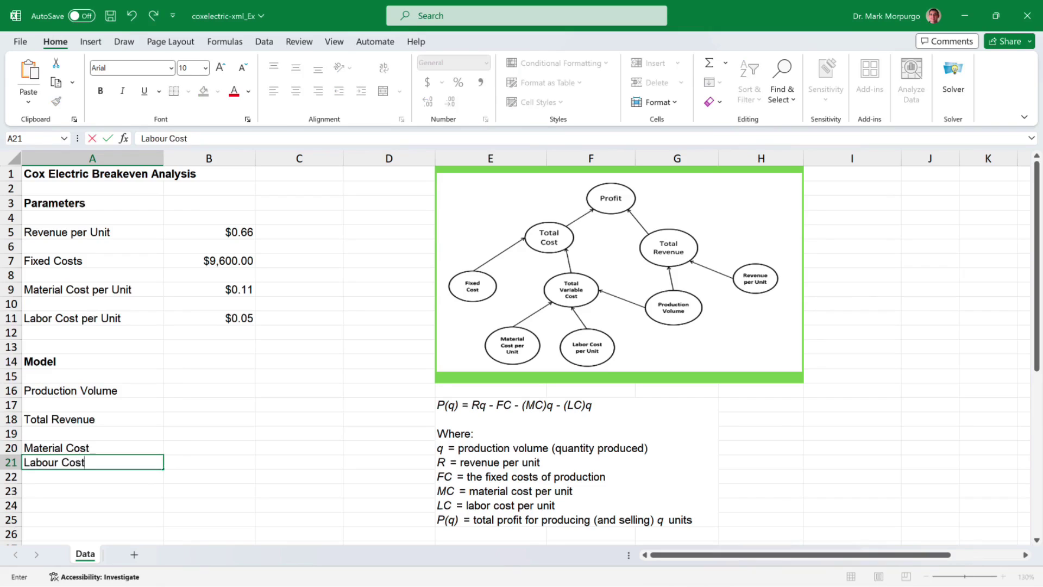
key("Return")
type("Fixed Cost")
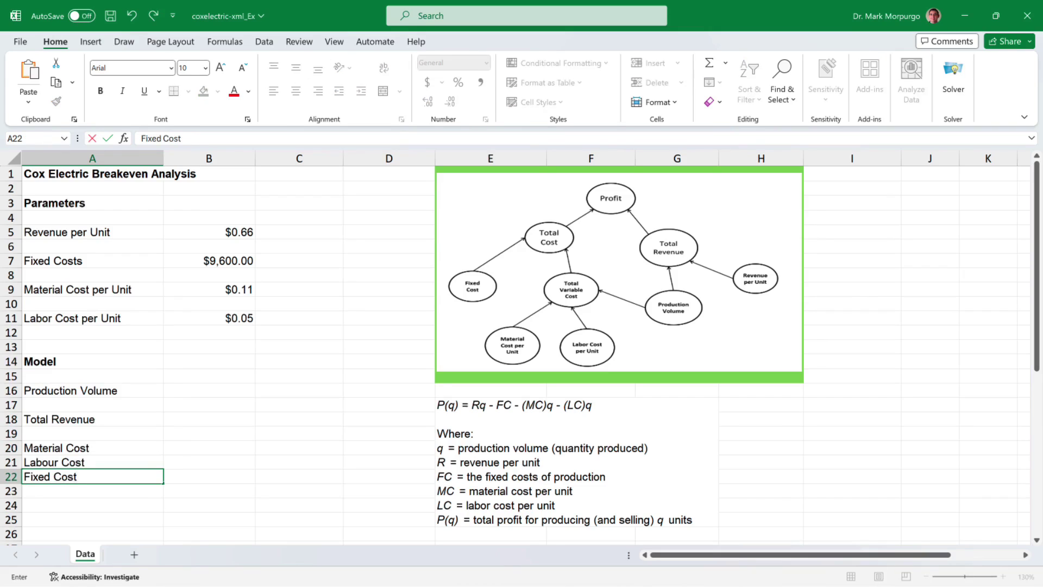
key("Return")
type("Total Cost")
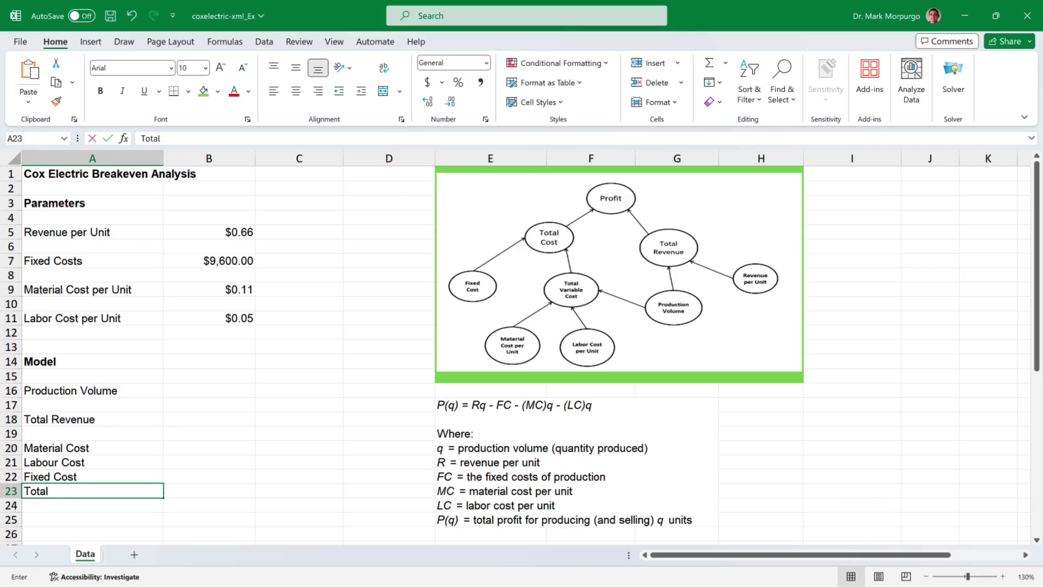
key("Return")
key("Return")
type("Profit")
key("Return")
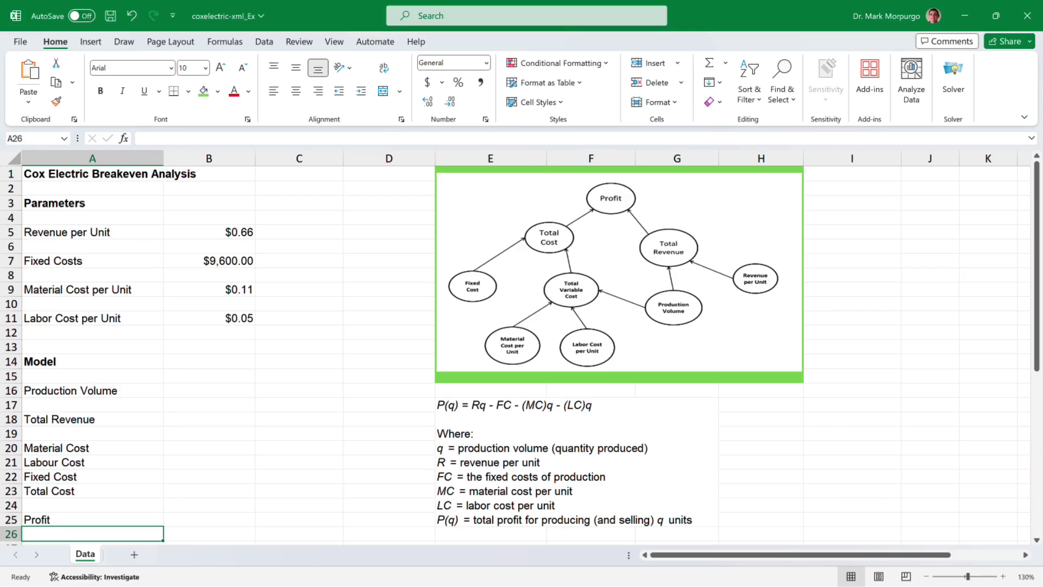
Step: Shade B18 and B20:B23 light blue and add a bottom border under B22
left_click(212, 421)
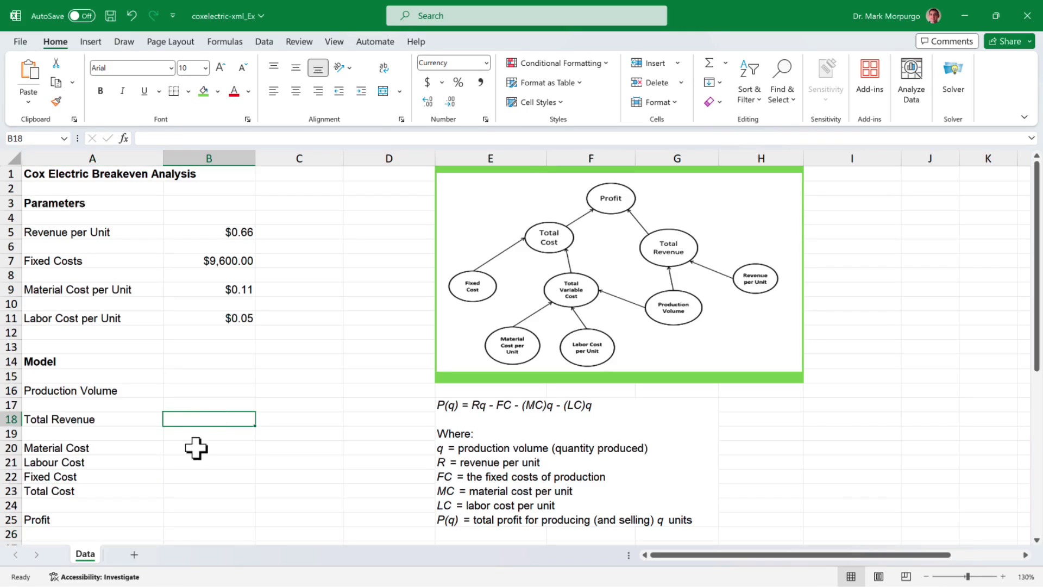
left_click(217, 90)
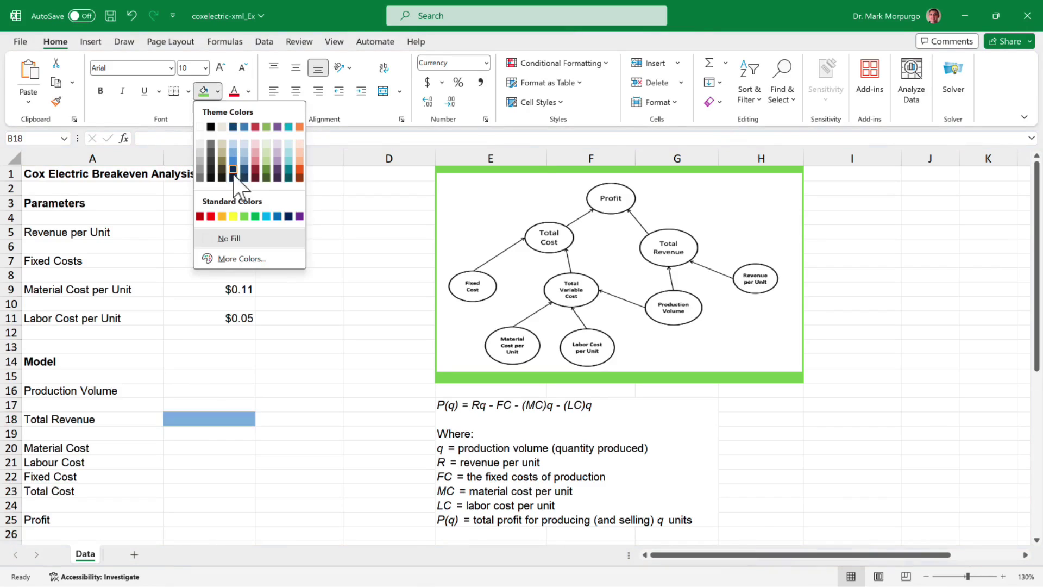
left_click(233, 149)
left_click_drag(182, 446, 177, 486)
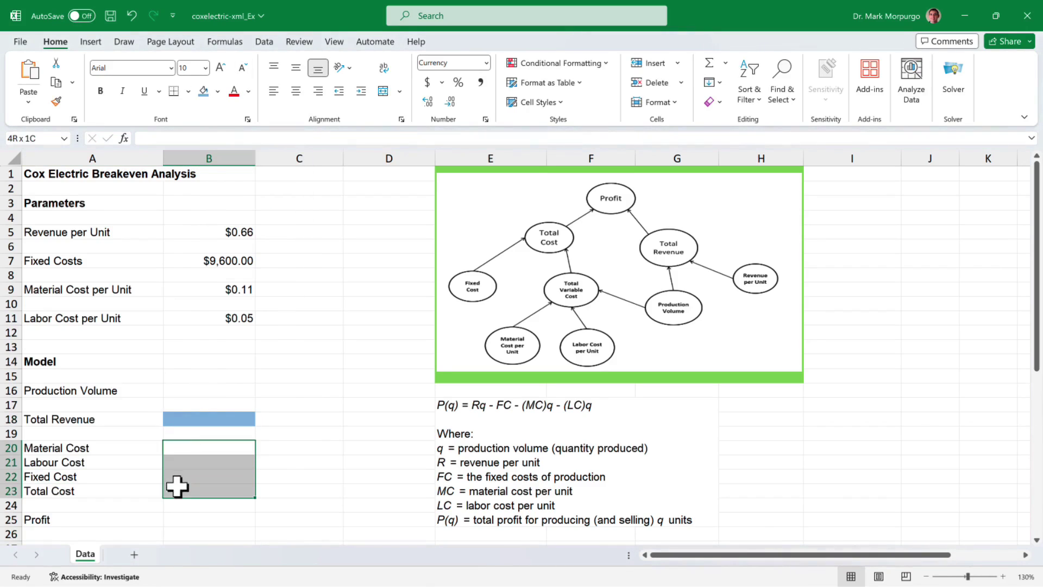
left_click(204, 91)
left_click(200, 477)
left_click(174, 91)
Step: Shade the Profit value cell B25 light green
left_click(194, 520)
left_click(217, 91)
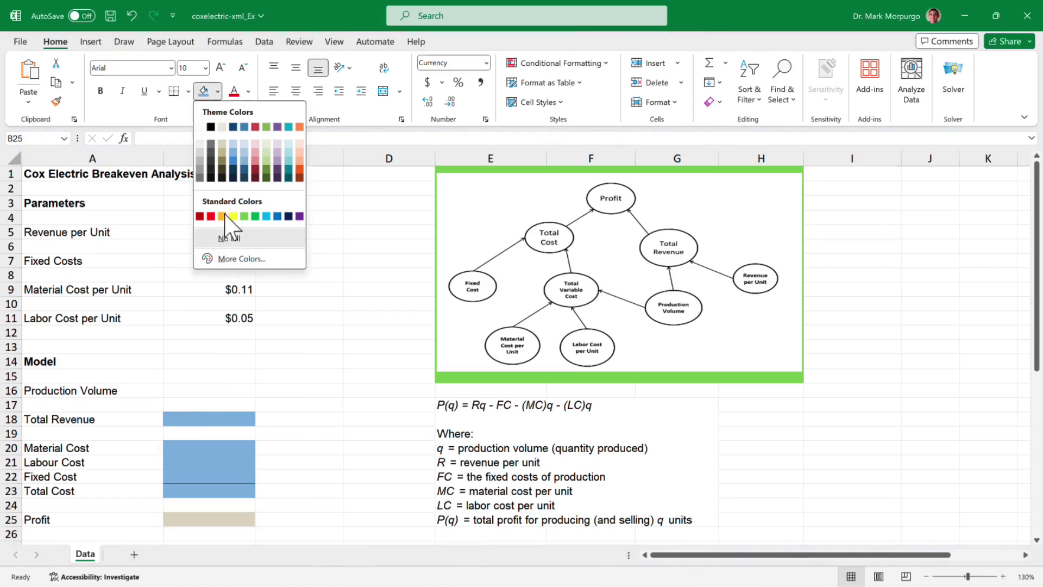
left_click(245, 213)
left_click(214, 391)
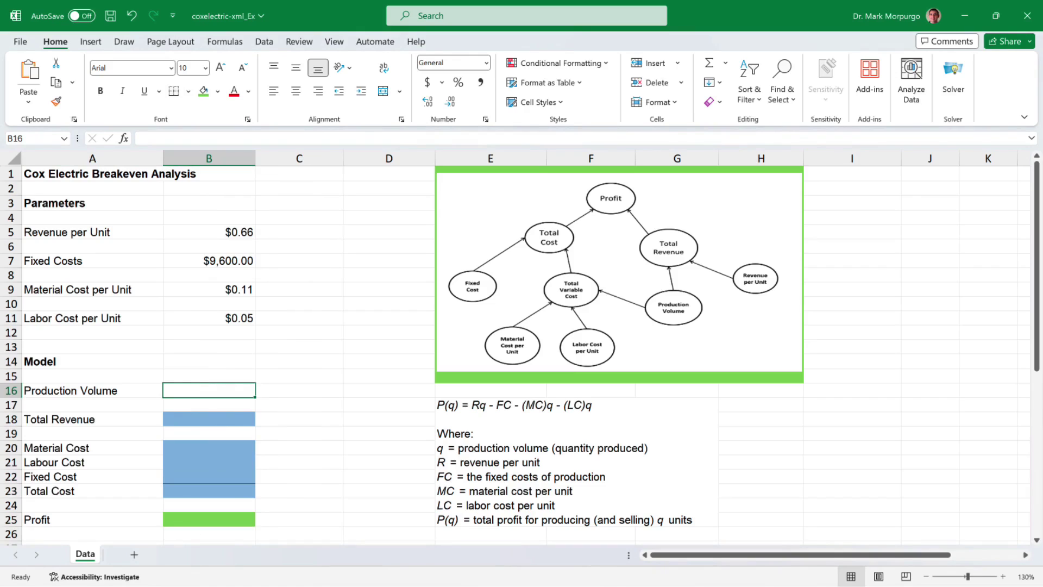
Step: Enter 12600 in B16 and format it as 12,600 with comma style and no decimals
type("12600")
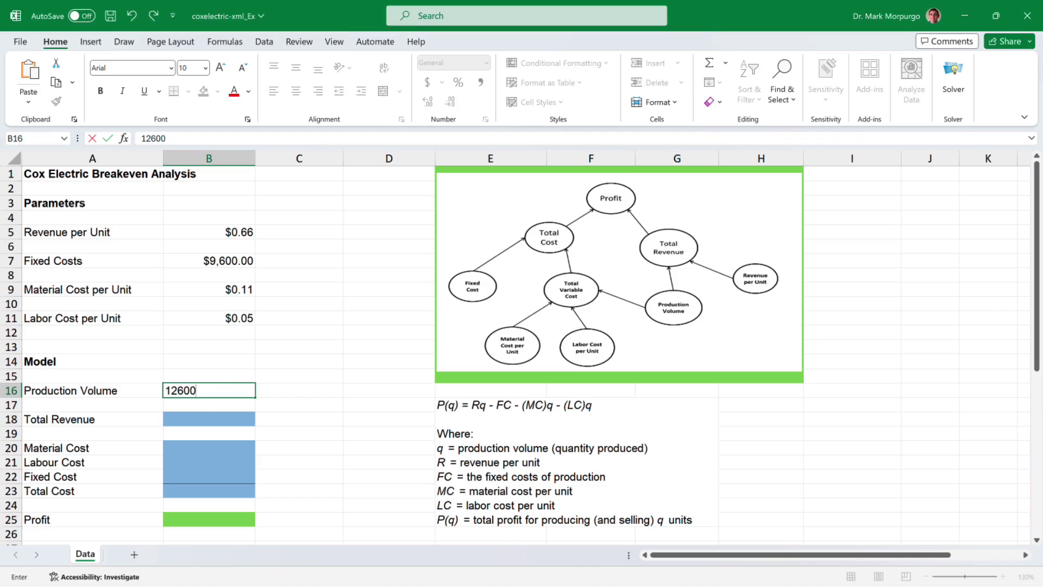
key("Return")
left_click(208, 389)
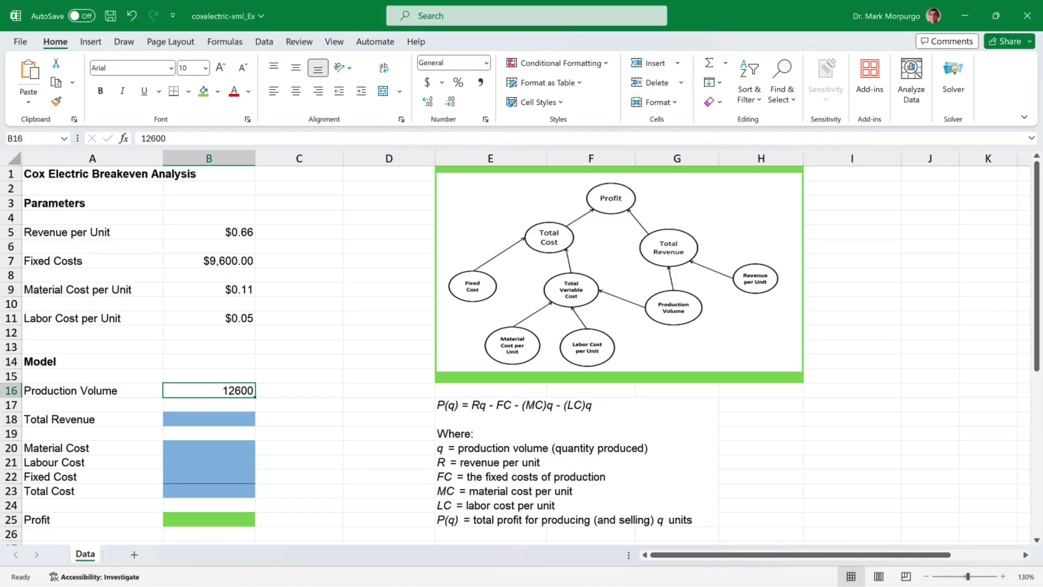
left_click(481, 82)
left_click(450, 101)
left_click(450, 102)
Step: Enter =B16*B5 in B18 so Total Revenue shows $8,316.00
left_click(212, 419)
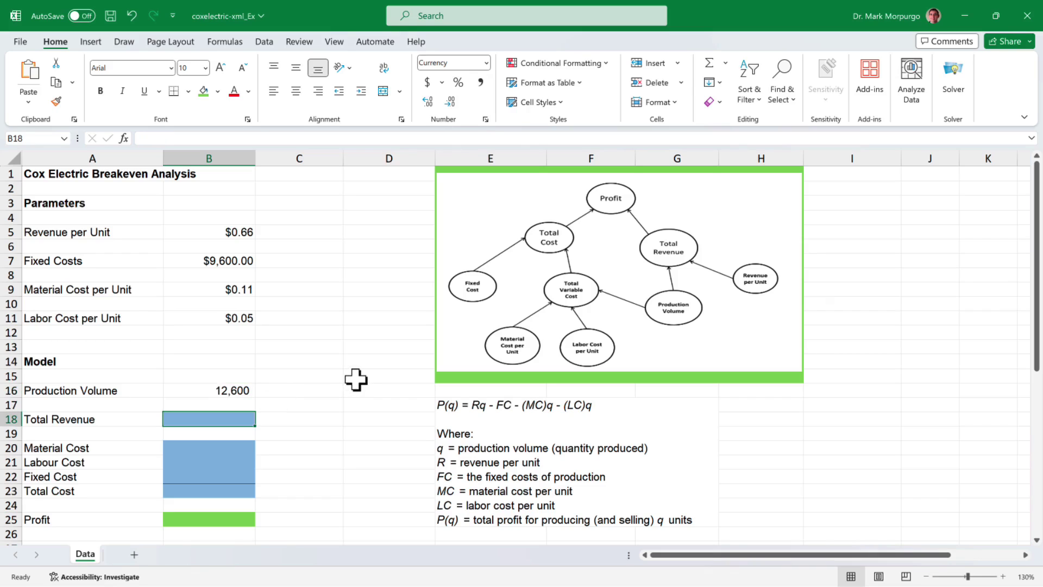
type("=")
key("Up")
key("Up")
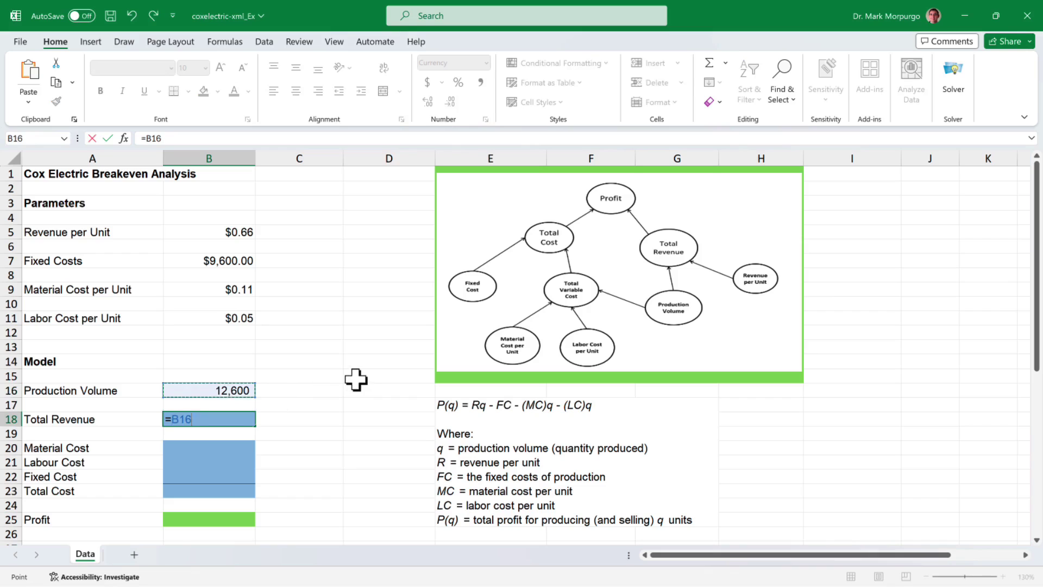
type("*")
left_click(209, 232)
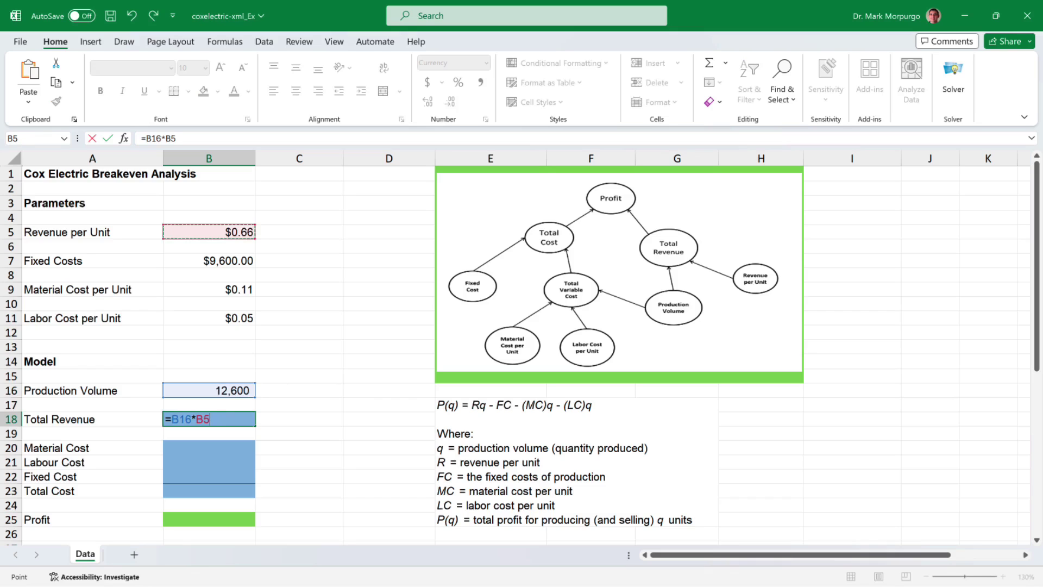
key("Return")
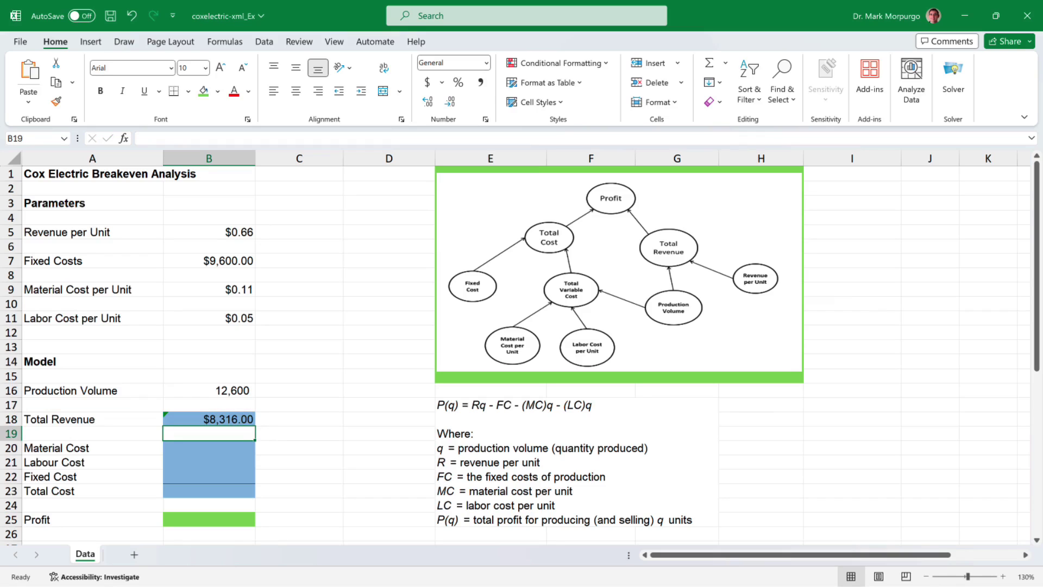
left_click(208, 448)
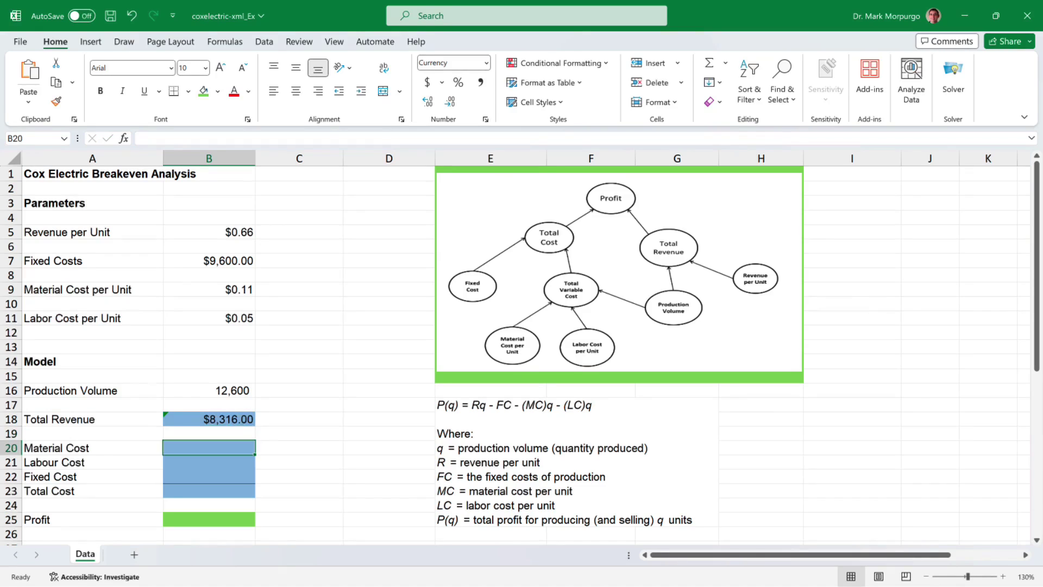
type("=")
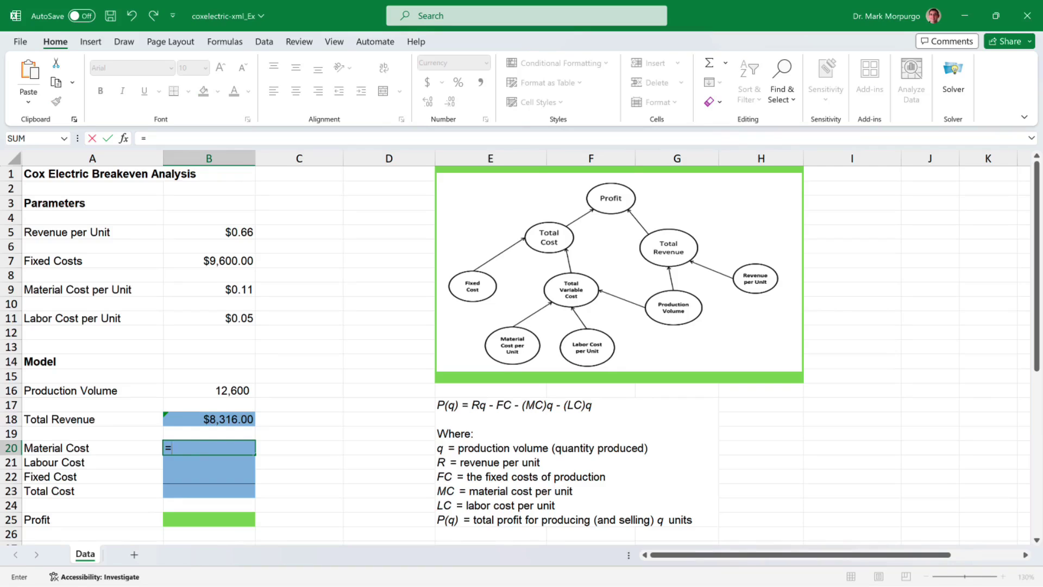
Step: Complete the Material Cost formula =B16*B9 in B20, giving $1,386.00
left_click(208, 390)
type("*")
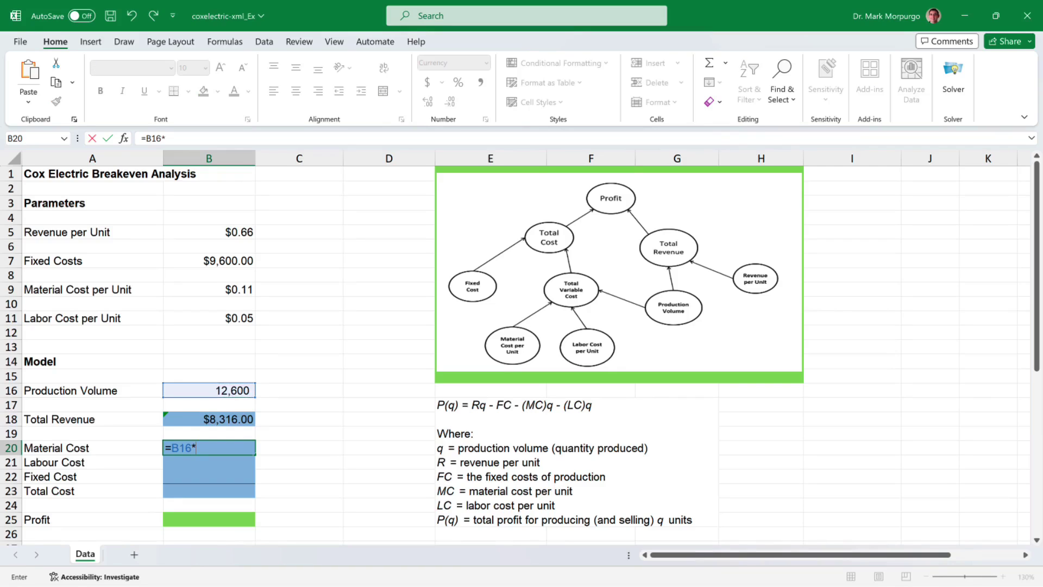
left_click(209, 289)
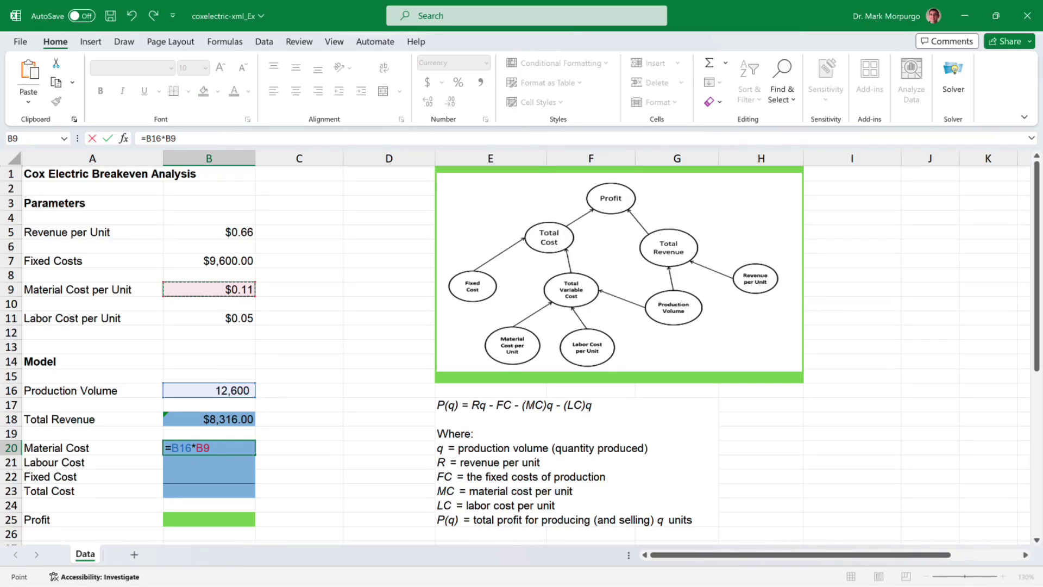
key("Return")
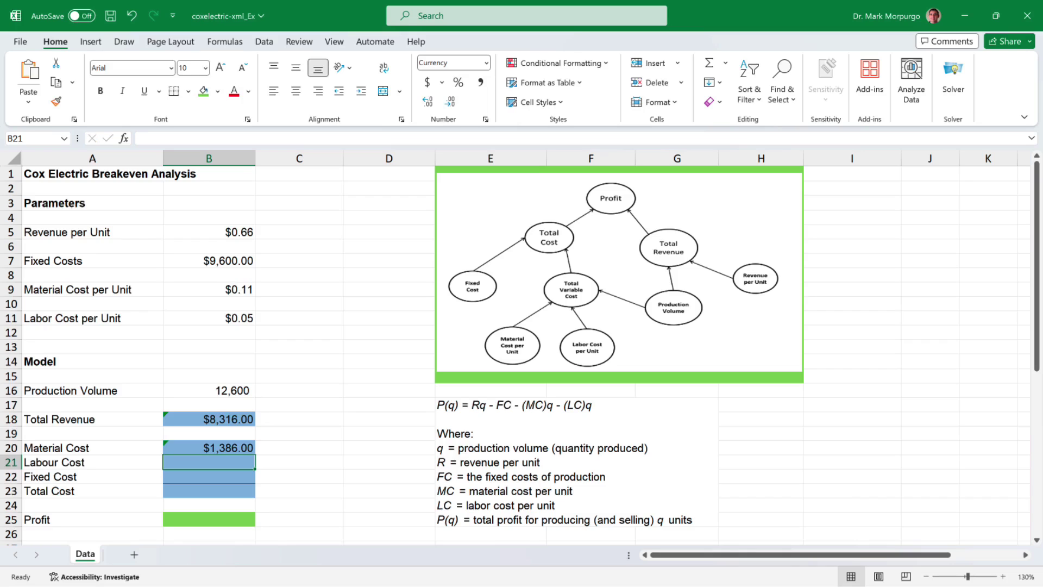
Step: Enter =B16*B11 in B21 so Labour Cost shows $630.00
type("=")
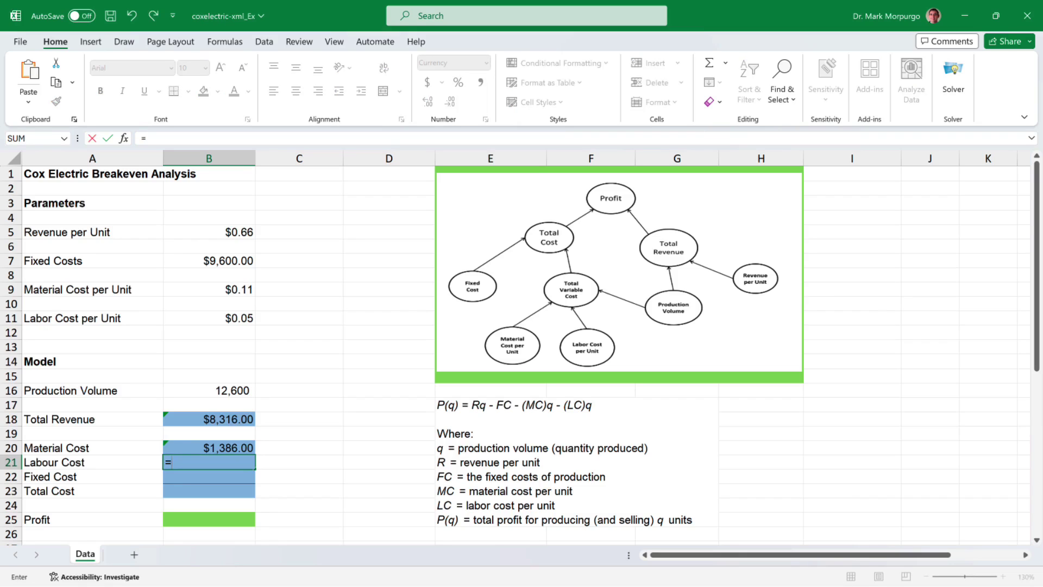
key("Up")
key("Up")
key("Up")
key("Up")
key("Up")
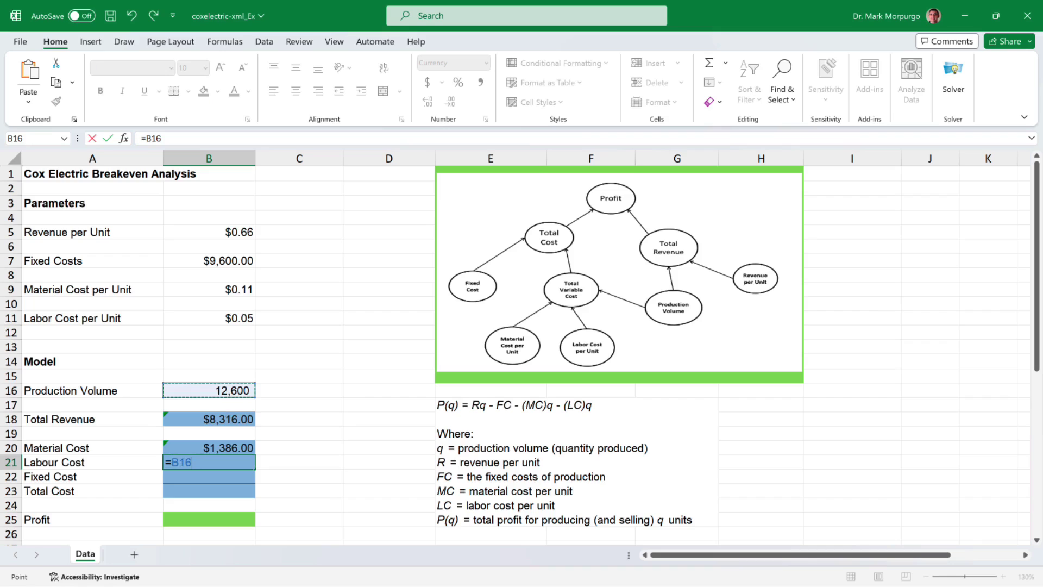
type("*")
key("Up")
key("Up")
key("Up")
key("Up")
key("Up")
key("Up")
key("Up")
key("Up")
key("Up")
key("Up")
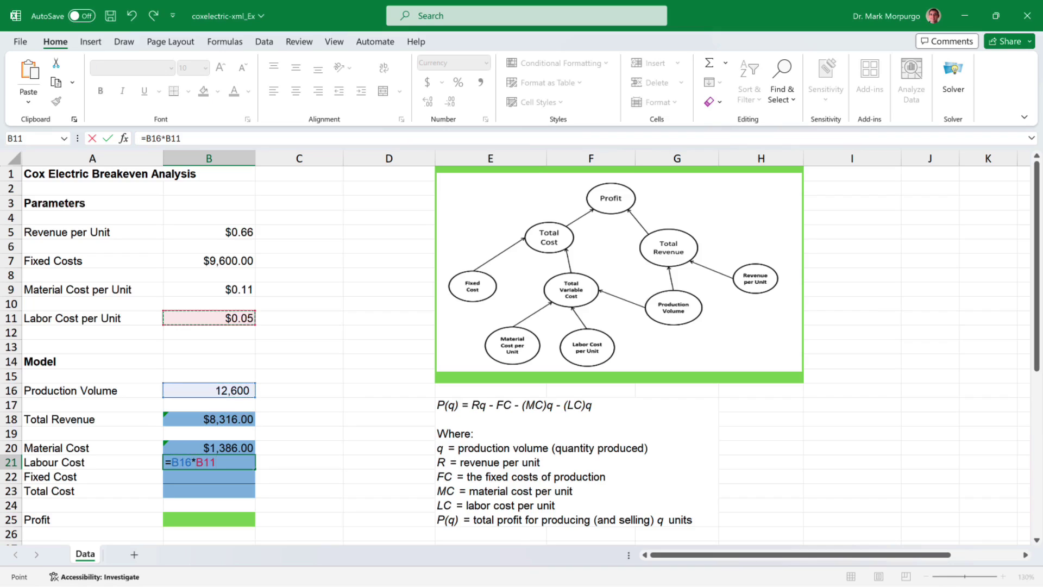
key("Return")
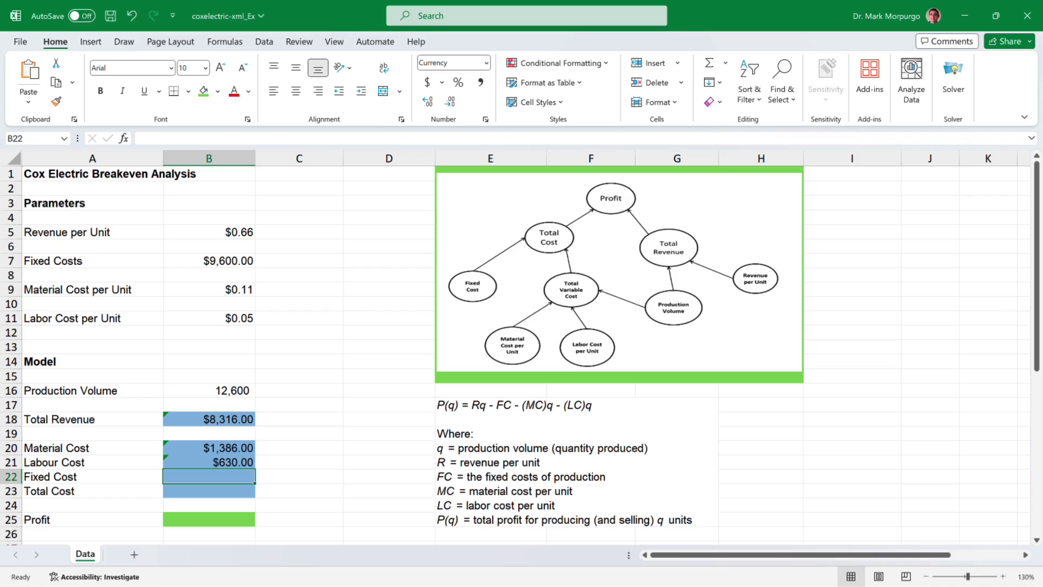
Step: Enter =IF(B16>0,B7,0) in B22 so Fixed Cost shows $9,600.00
type("=")
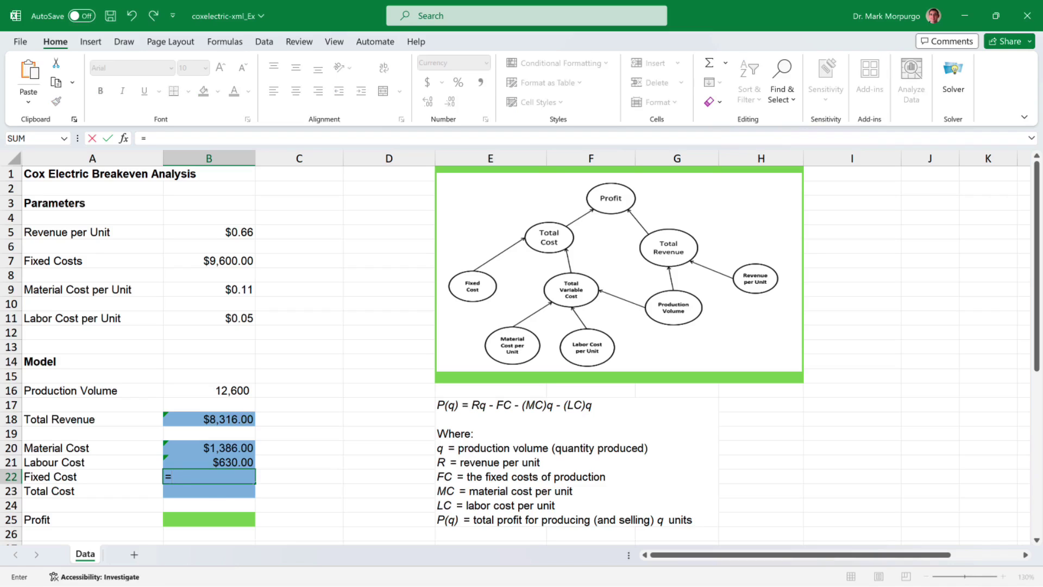
type("if")
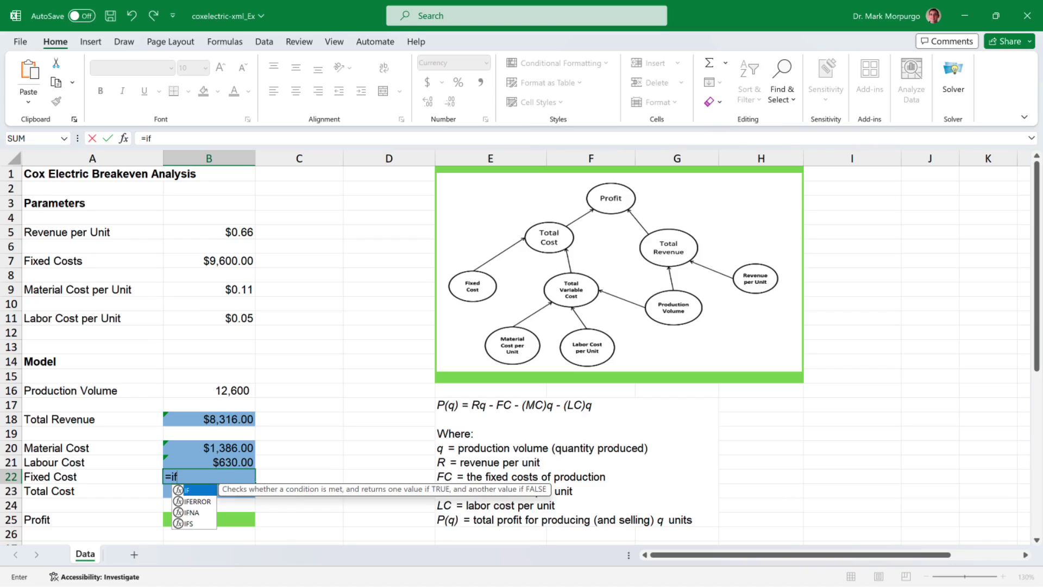
key("Tab")
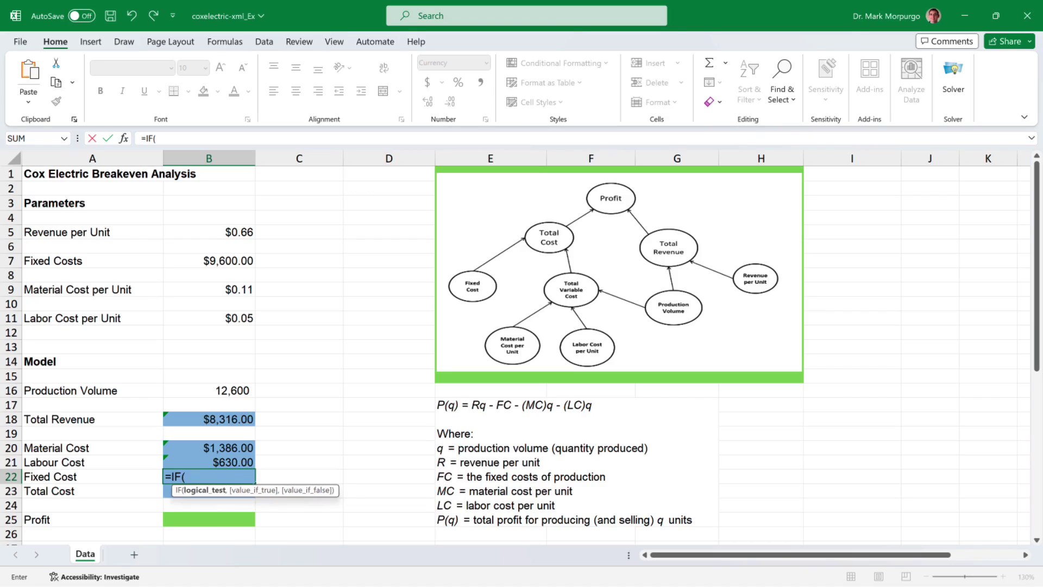
key("Up")
key("Up")
key("Up")
key("Up")
key("Up")
key("Up")
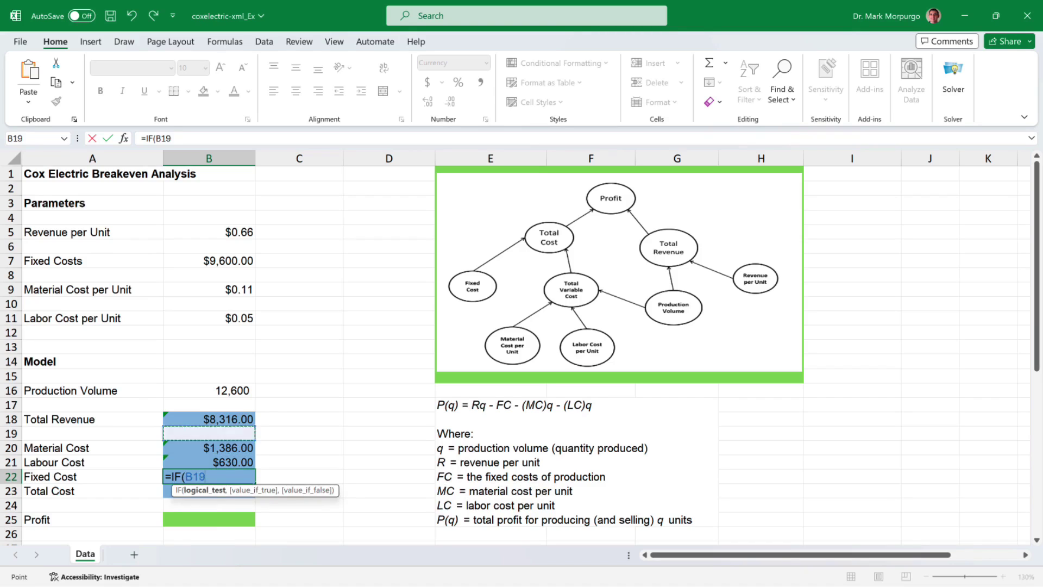
type(">")
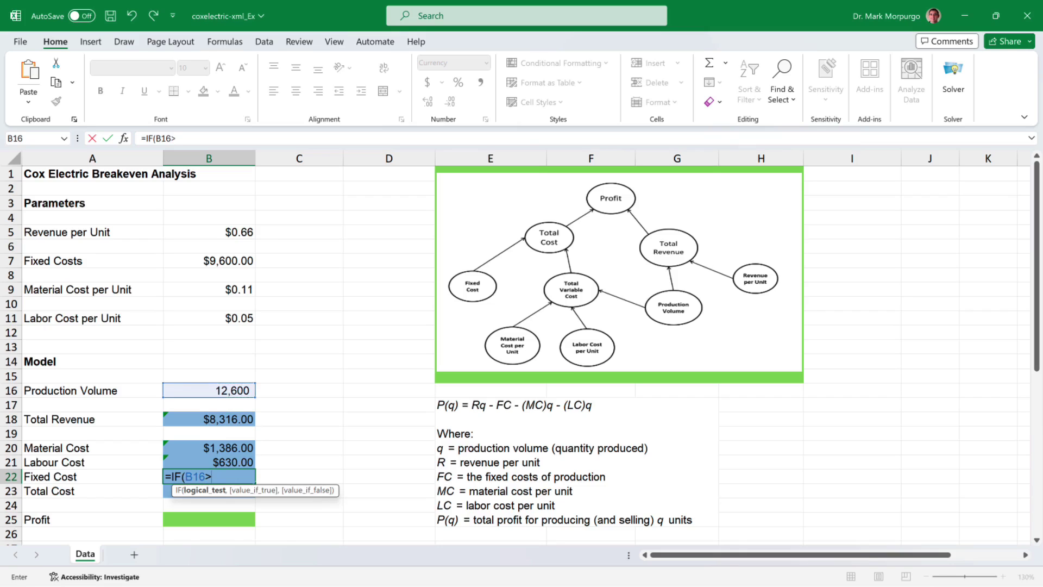
type("0,")
key("Up")
key("Up")
key("Up")
key("Up")
key("Up")
key("Up")
key("Up")
key("Up")
key("Up")
key("Up")
key("Up")
key("Up")
key("Up")
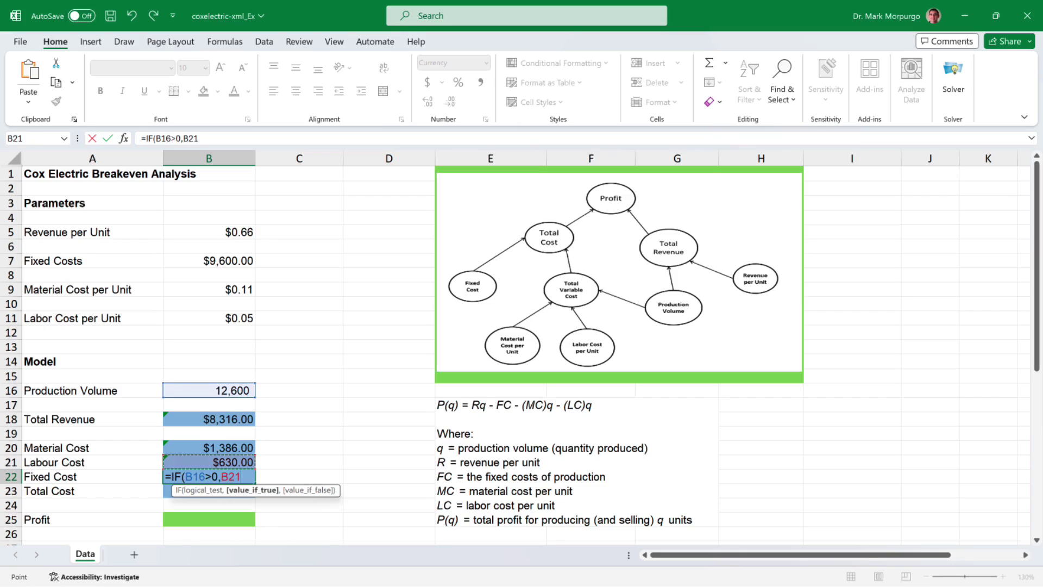
key("Up")
key("Up")
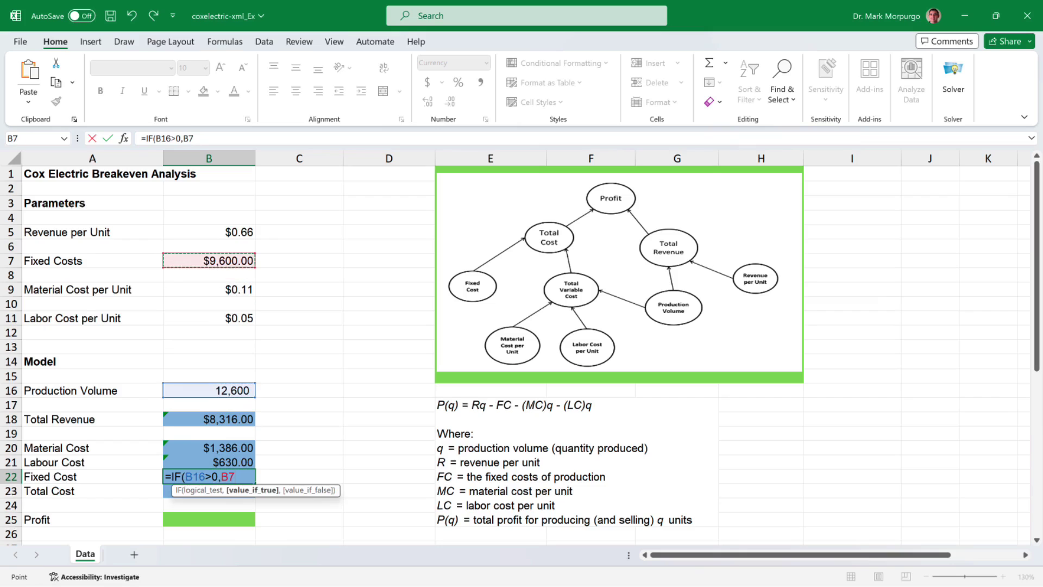
type(",0)")
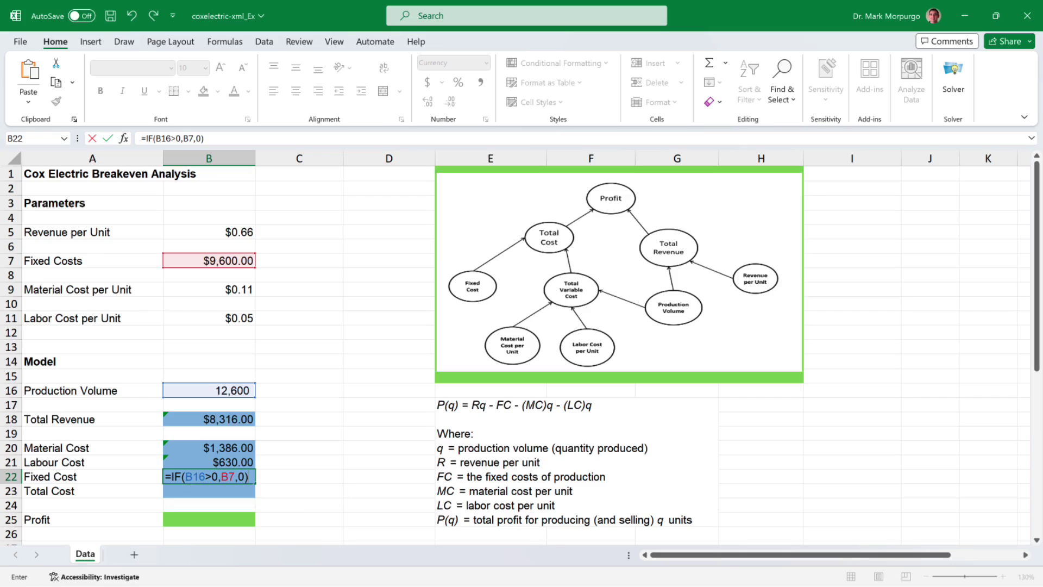
key("Return")
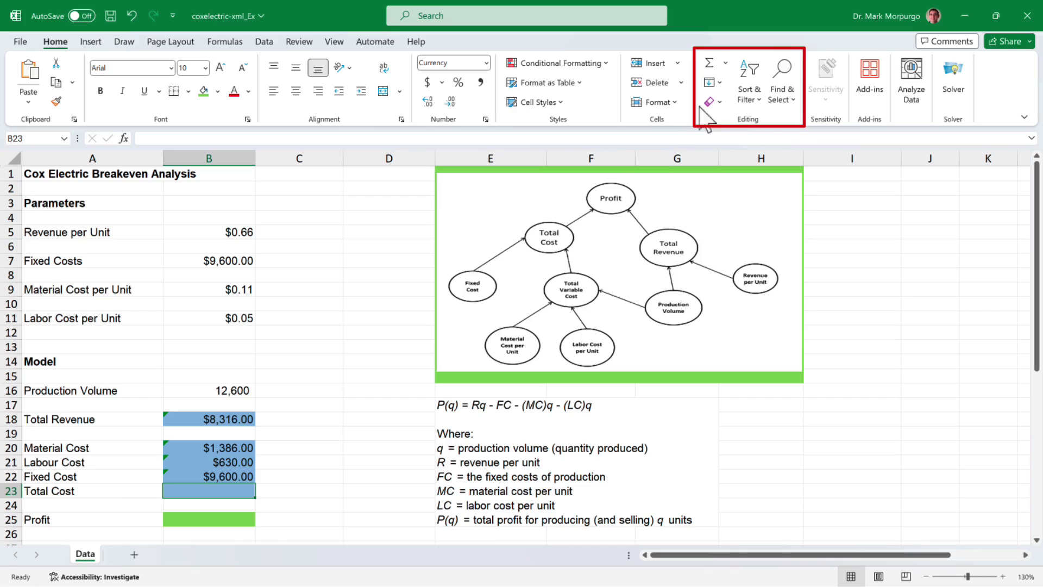
Step: AutoSum B20:B22 into B23 for a Total Cost of $11,616.00
left_click(726, 63)
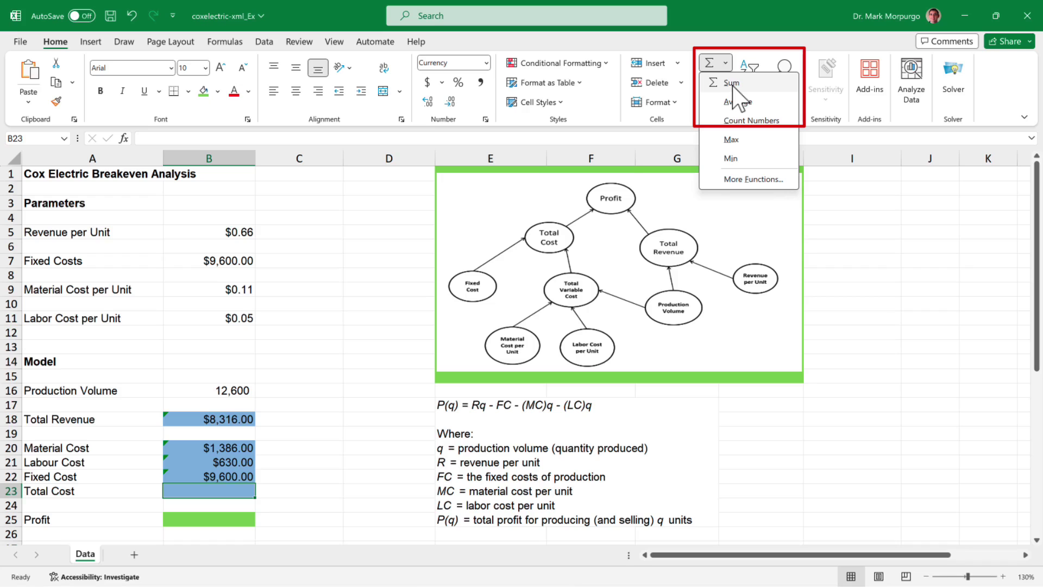
left_click(732, 83)
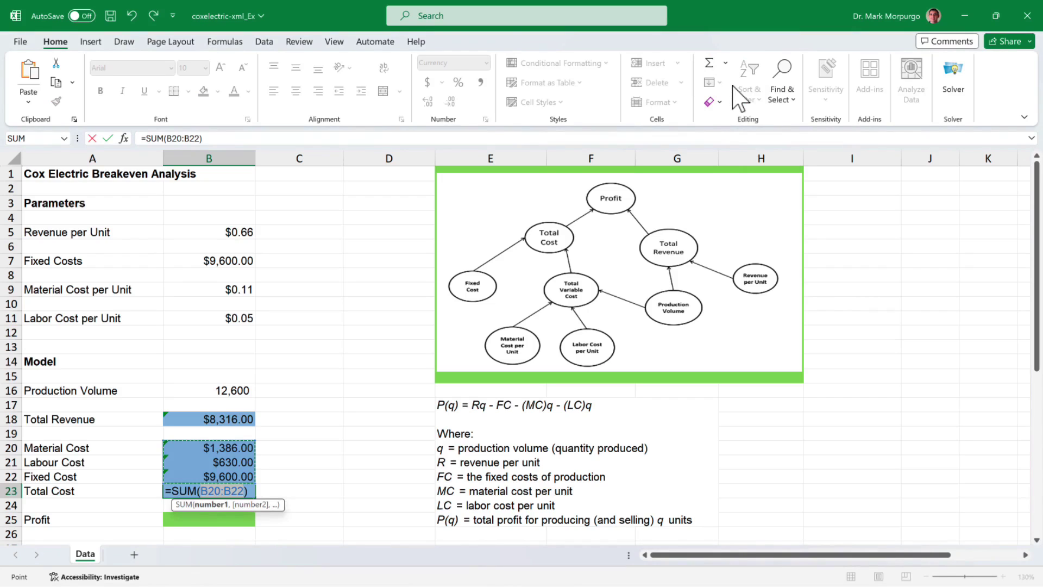
key("Return")
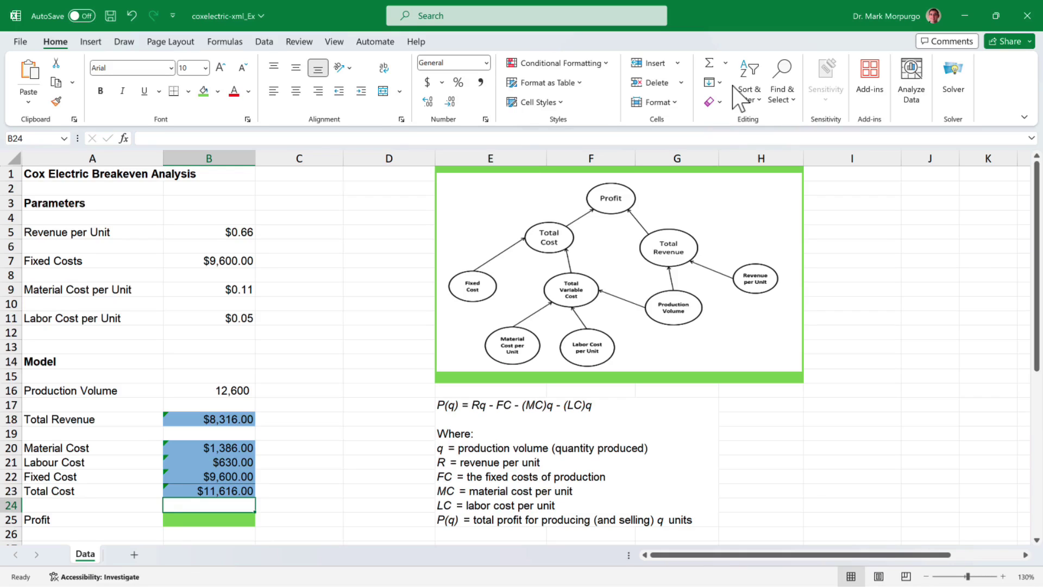
Step: Enter =B18-B23 in B25 so Profit shows -$3,300.00
key("Down")
type("=")
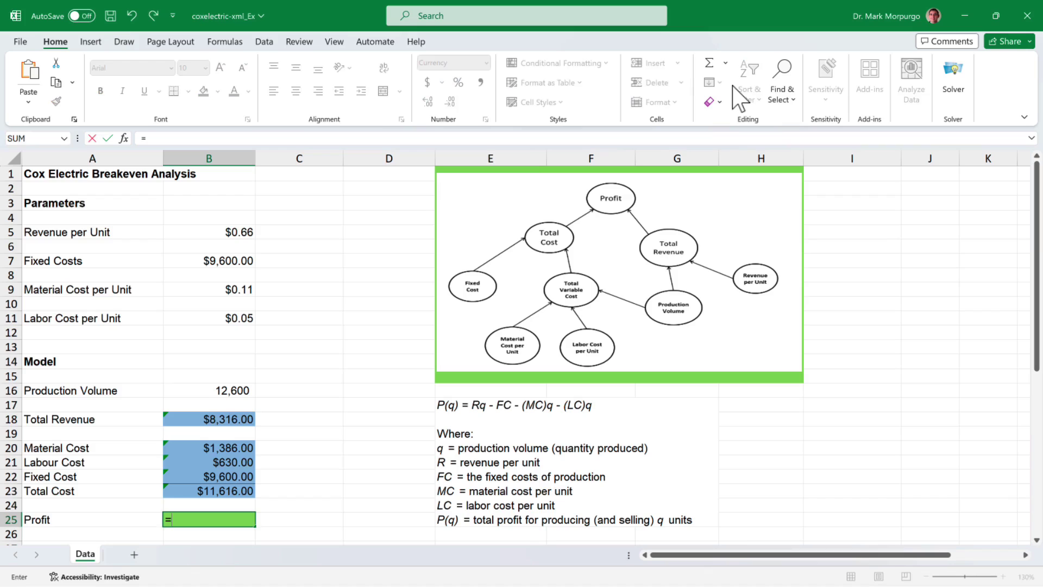
key("Up")
key("Up")
key("Up")
key("Up")
key("Up")
key("Up")
key("Up")
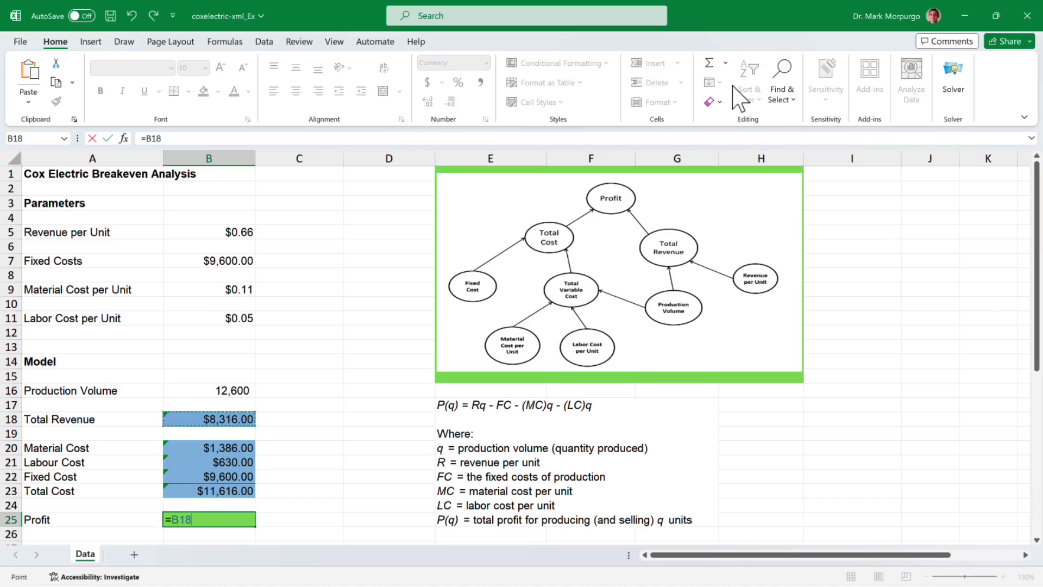
type("-")
key("Up")
key("Up")
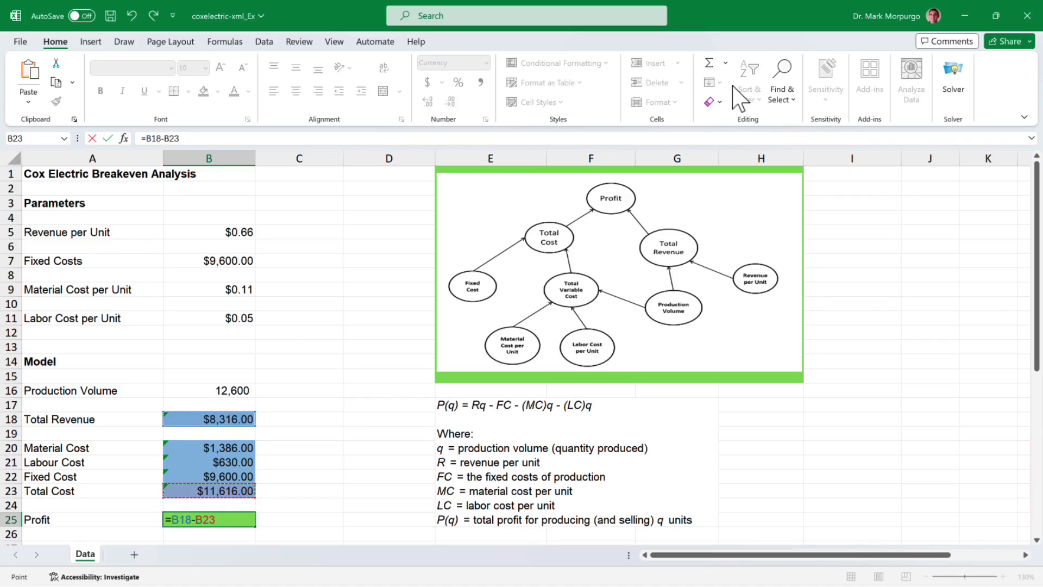
key("Return")
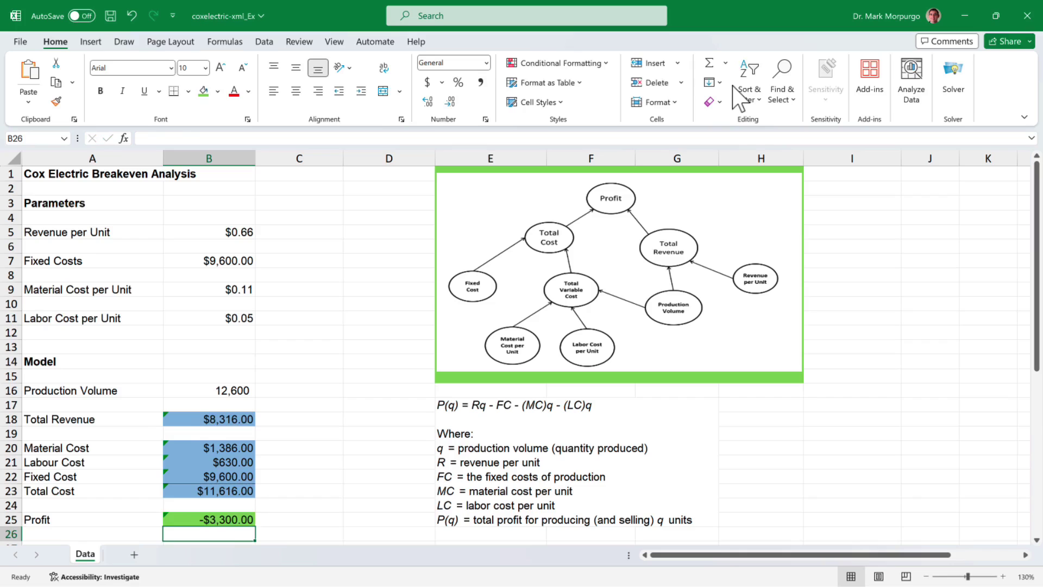